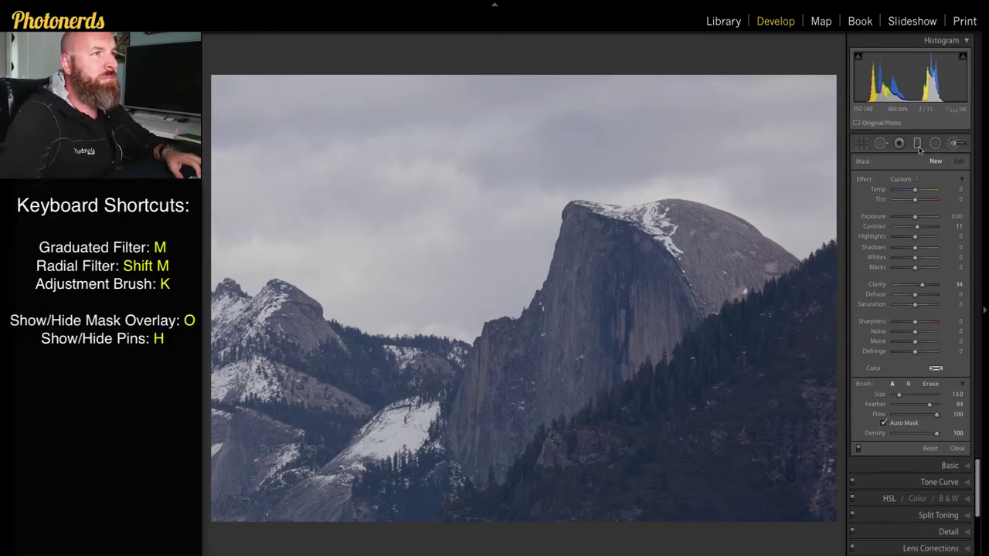
Add a Graduated Filter with Effect expanded, dragging a diagonal gradient along the tree-line slope.
left_click(917, 144)
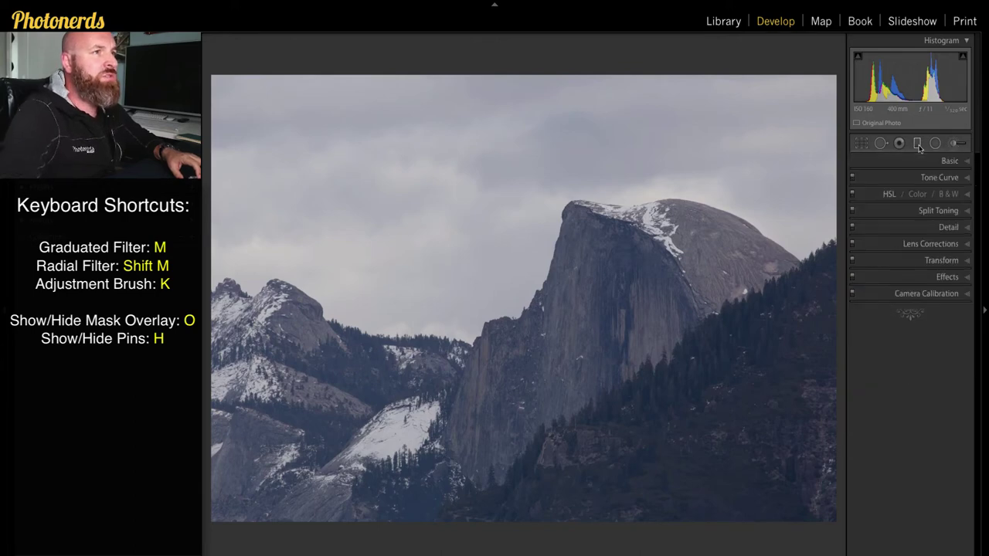
left_click(918, 145)
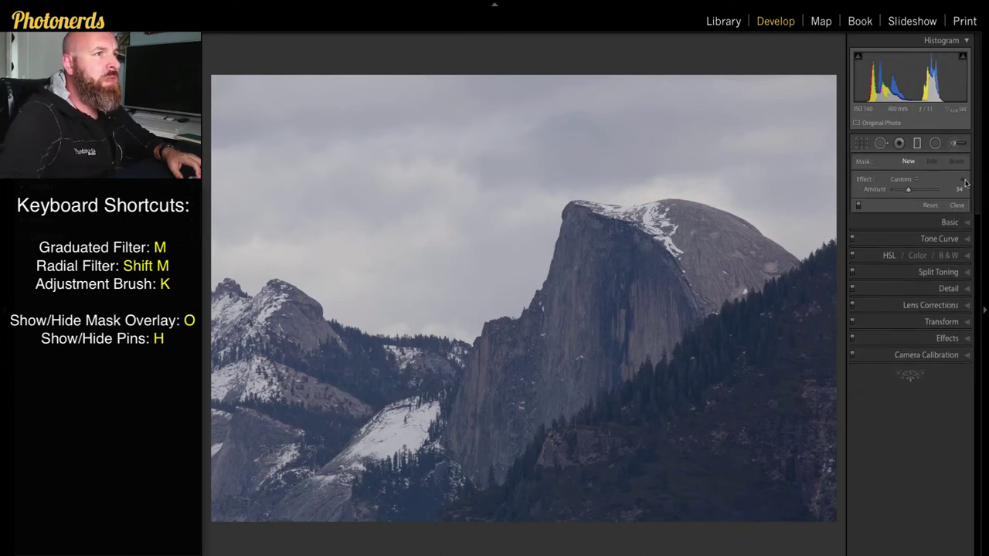
left_click(962, 180)
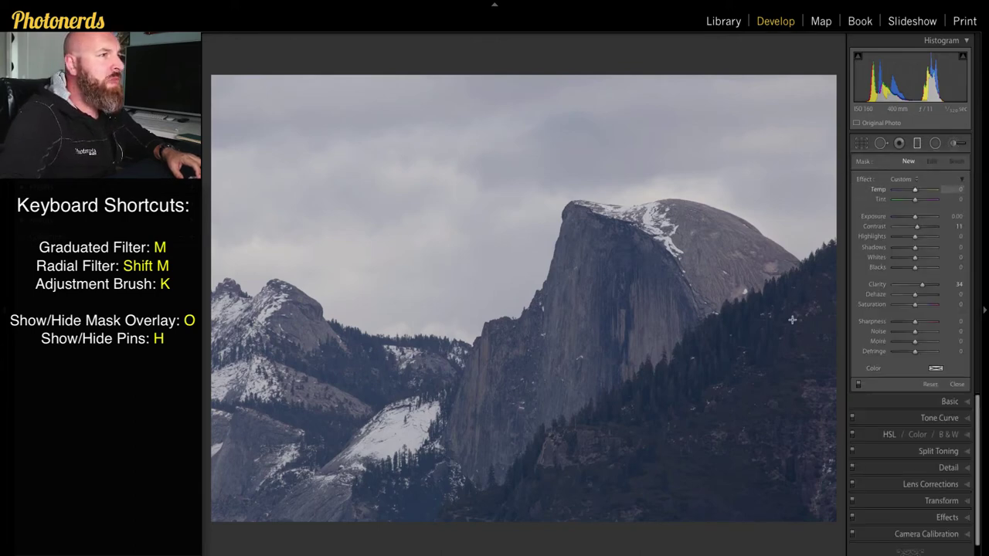
left_click(655, 371)
left_click_drag(655, 371, 631, 362)
mouse_move(724, 360)
left_mouse_down()
mouse_move(739, 349)
mouse_move(725, 375)
left_mouse_up()
left_click_drag(667, 397, 665, 378)
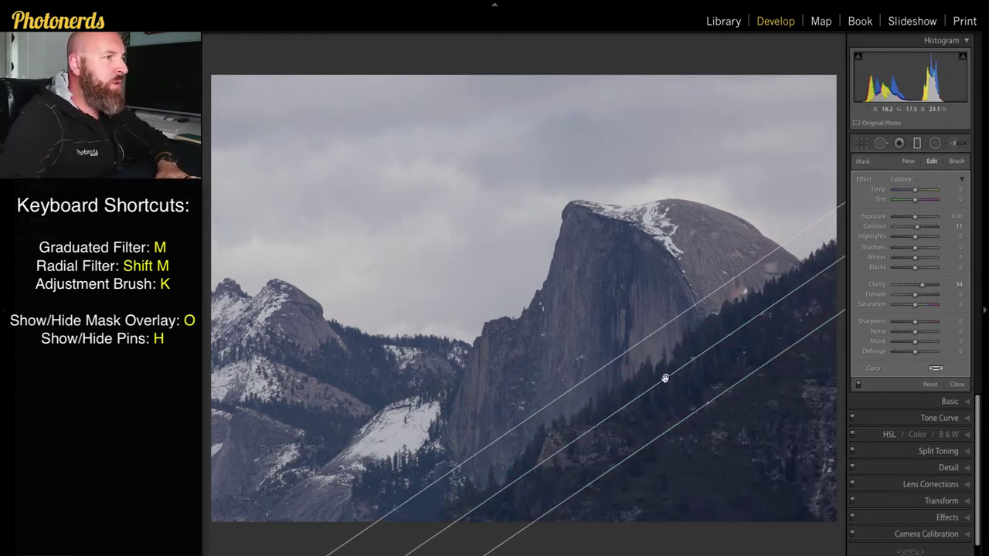
With the red mask overlay on, move the gradient up and left to sit on the trees.
key("o")
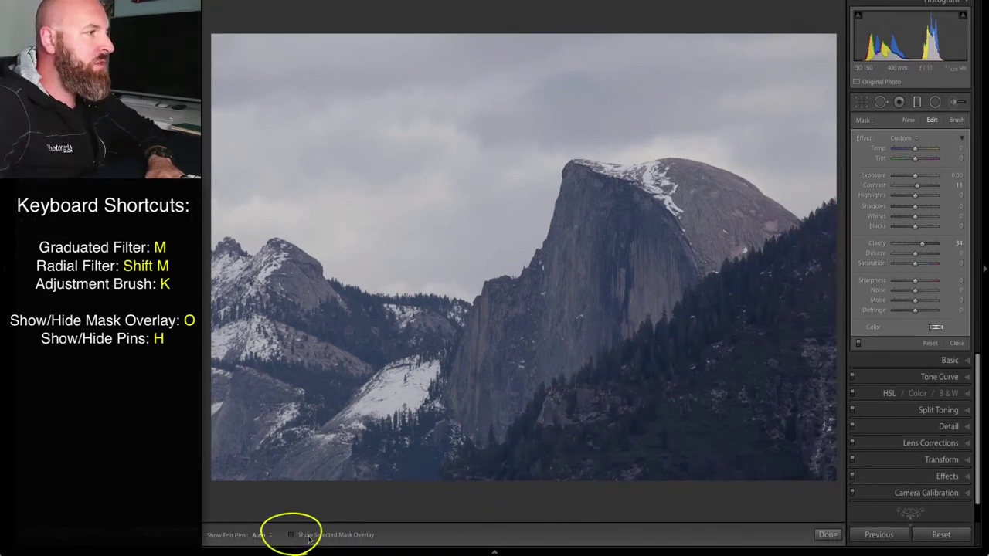
left_click(292, 536)
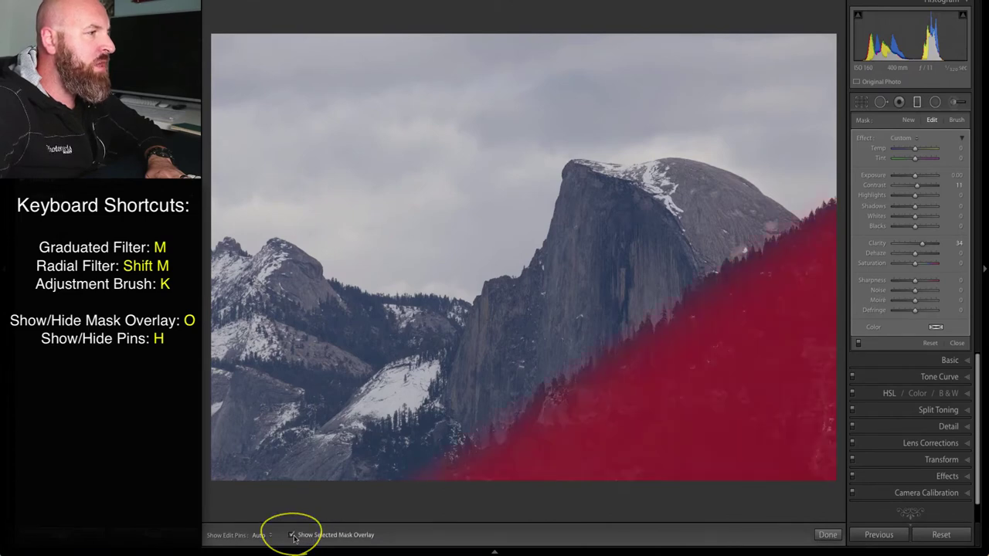
left_click(292, 535)
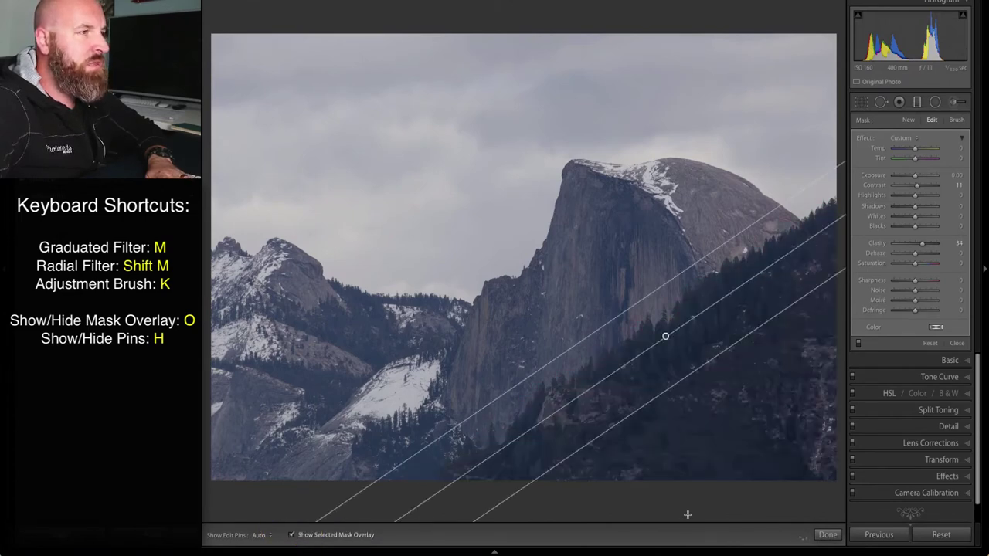
key("o")
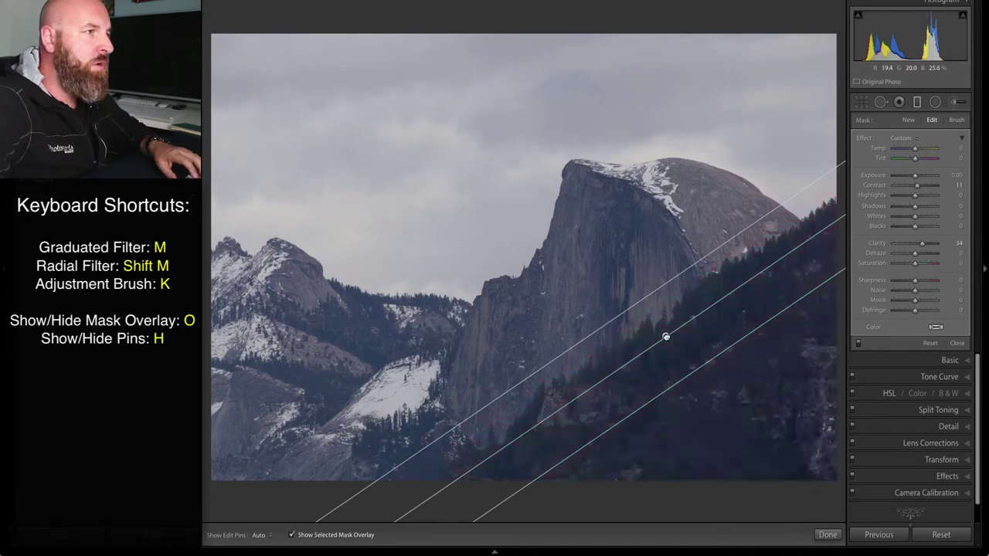
left_click_drag(665, 337, 657, 315)
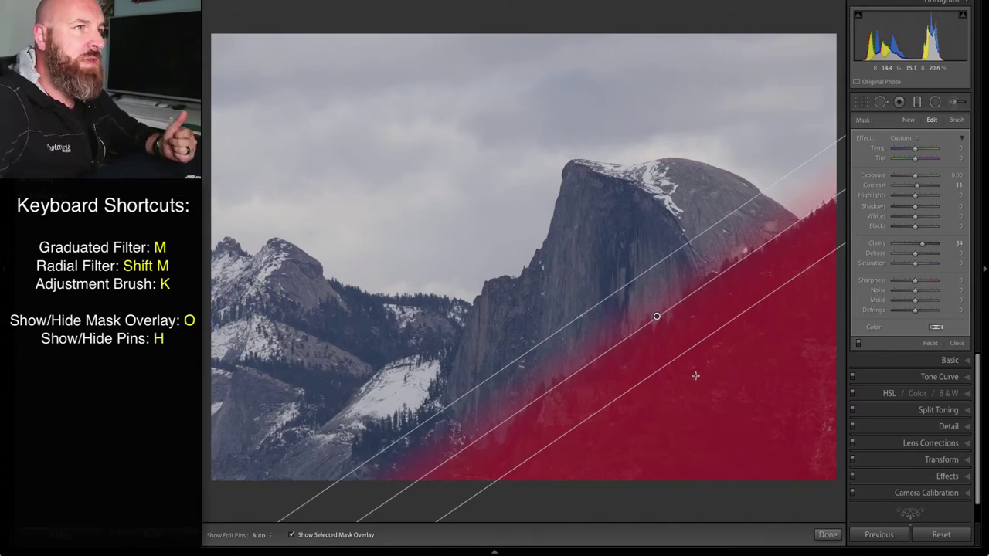
left_click_drag(657, 317, 657, 311)
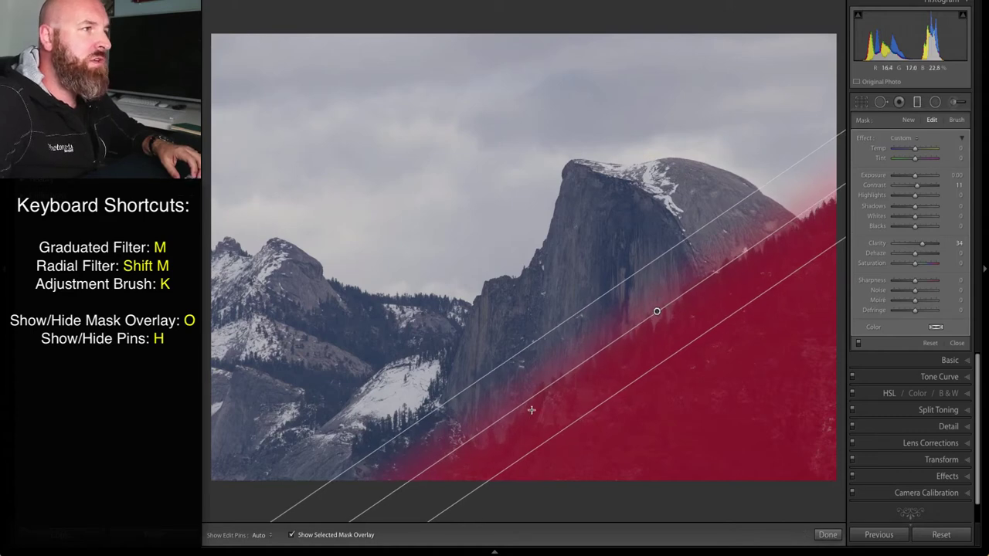
left_click_drag(656, 314, 656, 310)
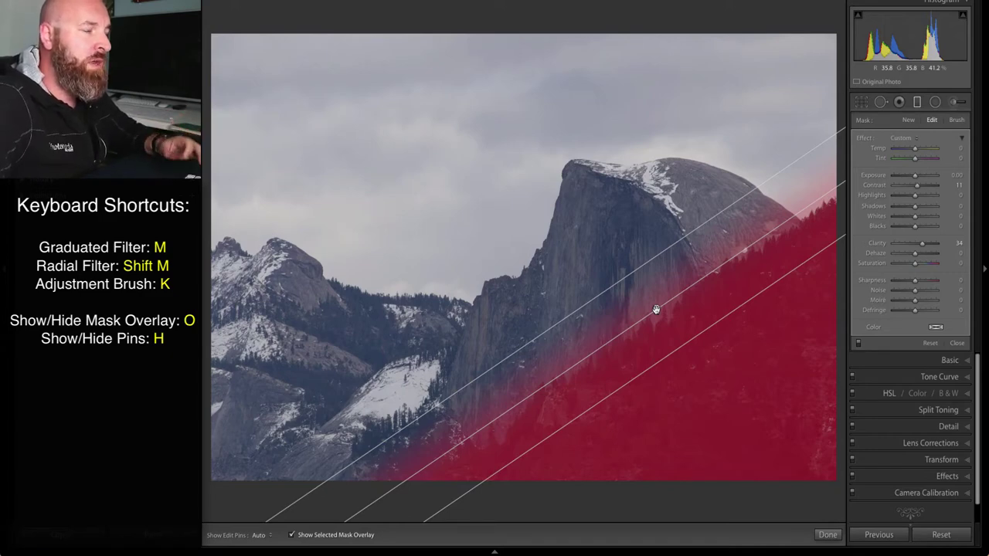
Erase the gradient mask's spill off Half Dome's rock face using an enlarged Erase brush.
left_click(959, 123)
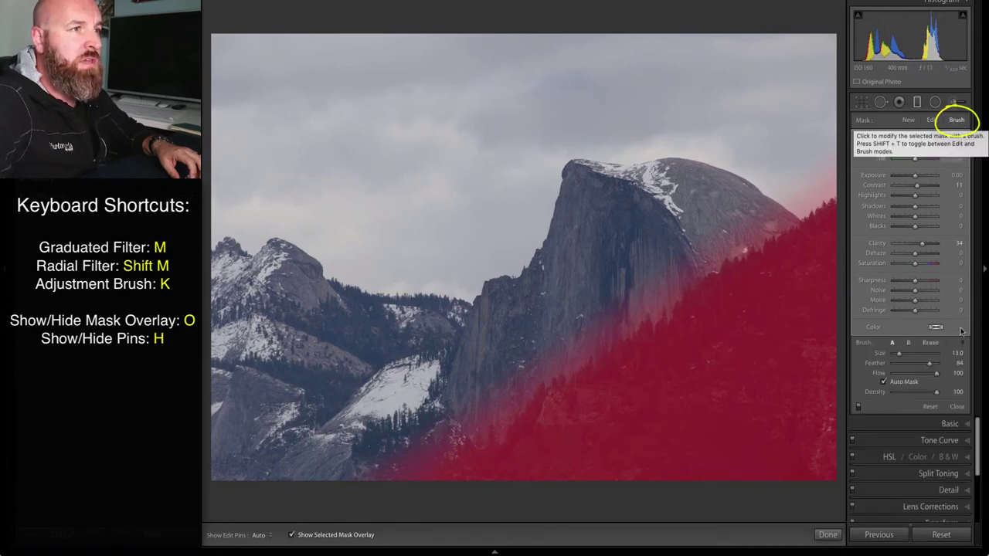
left_click(931, 343)
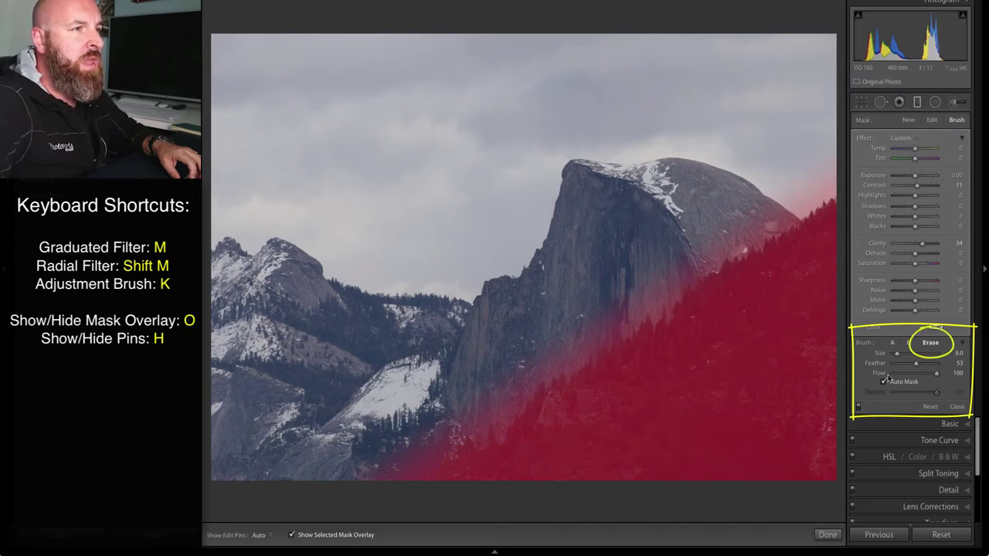
mouse_move(655, 308)
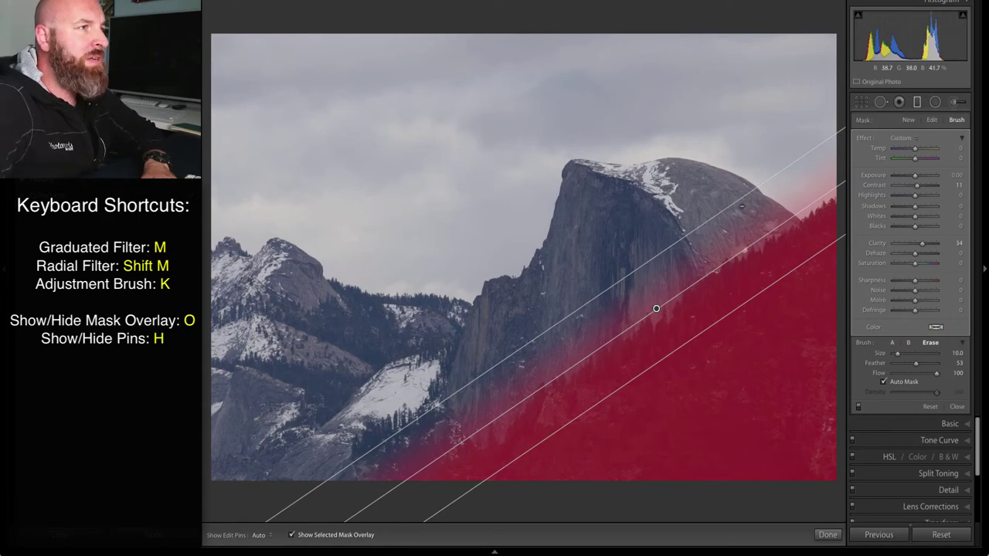
key("h")
scroll(749, 214, "up", 1)
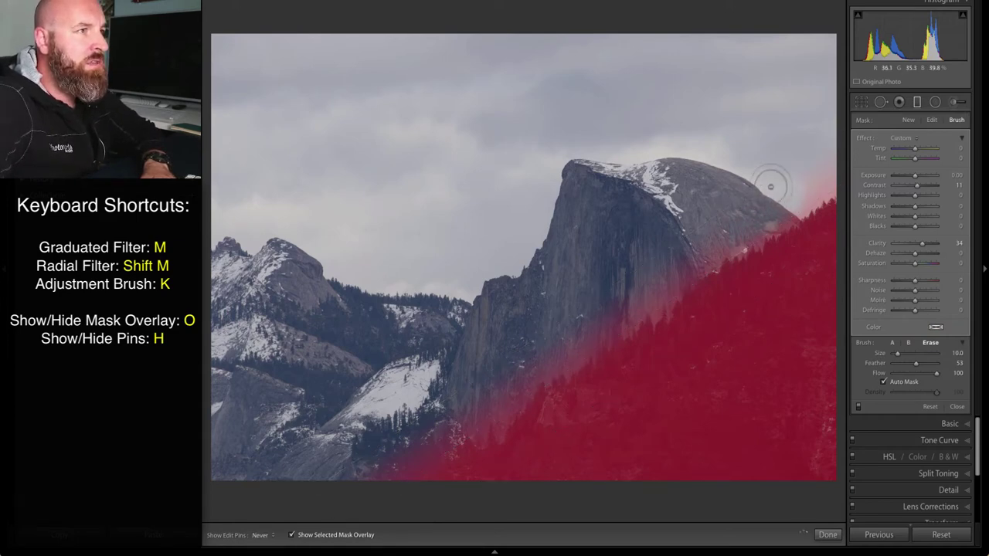
mouse_move(770, 188)
left_mouse_down()
mouse_move(778, 212)
mouse_move(822, 180)
mouse_move(792, 200)
left_mouse_up()
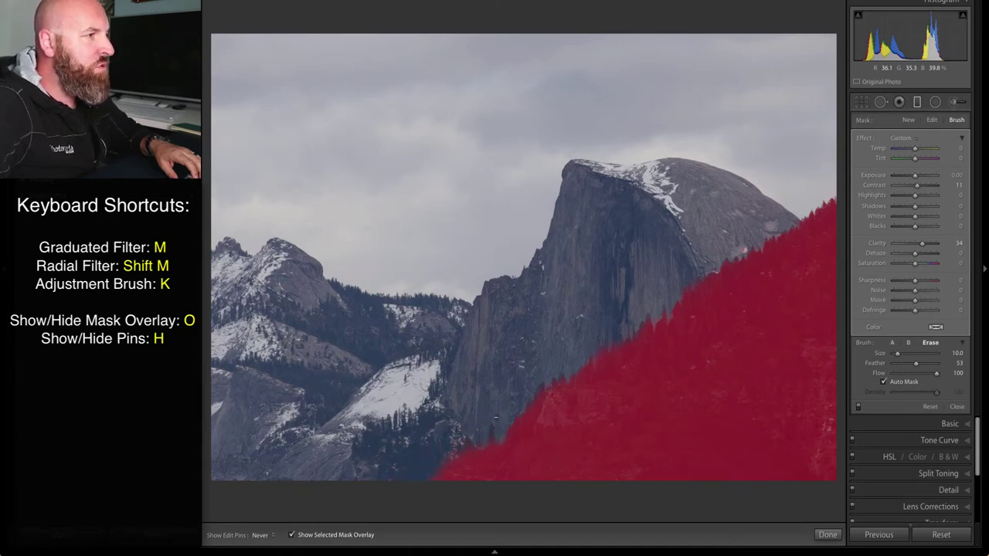
key("h")
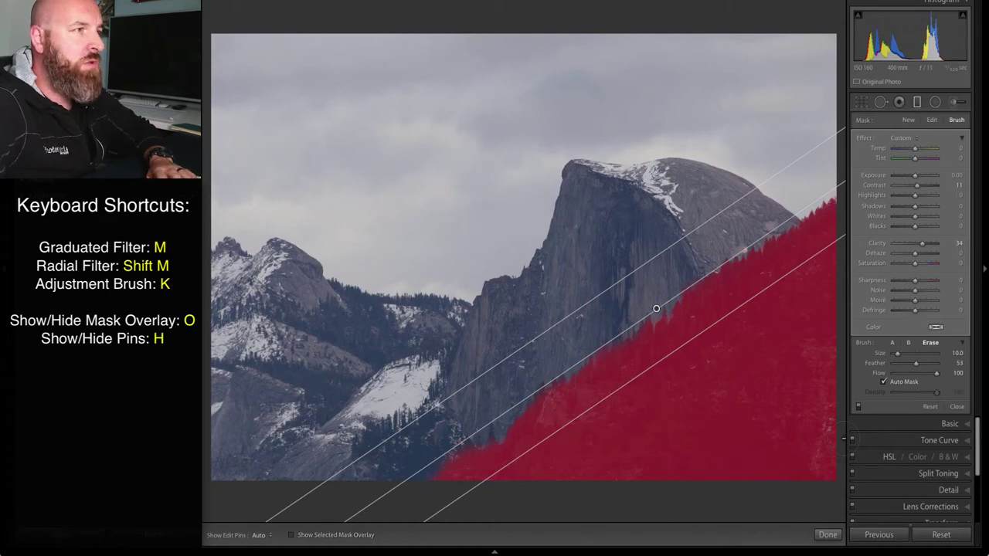
Set the tree-line gradient to Contrast 41, Highlights 17, Whites 38, Blacks −15, Clarity 58, Dehaze 7.
key("o")
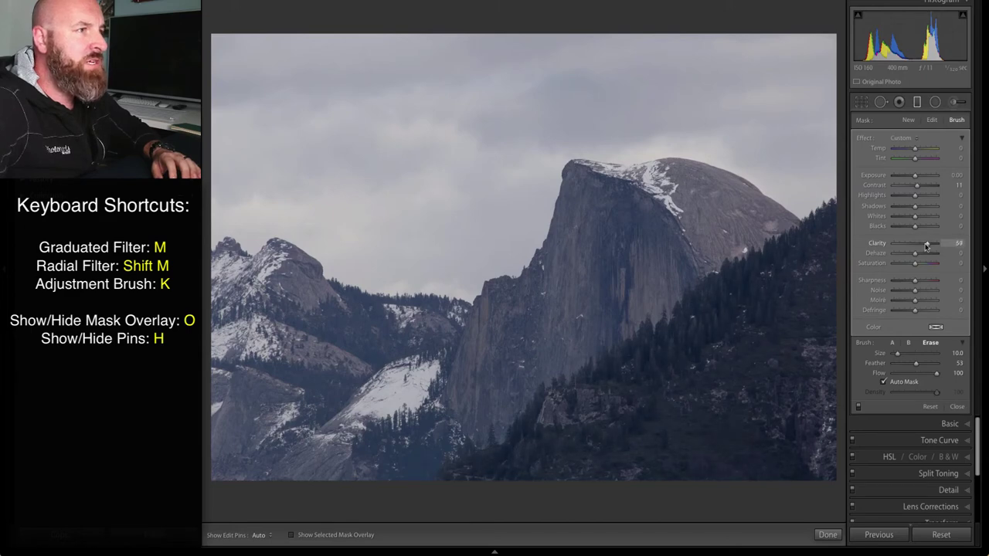
left_click_drag(927, 243, 917, 252)
left_click_drag(916, 185, 911, 225)
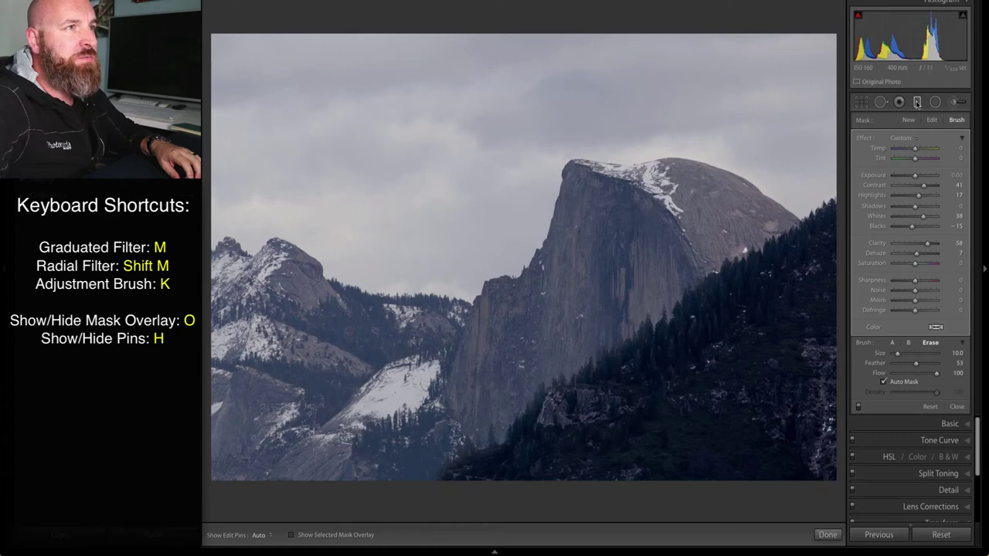
Paint a new Adjustment Brush mask across the entire sky above Half Dome and the ridges.
left_click(956, 102)
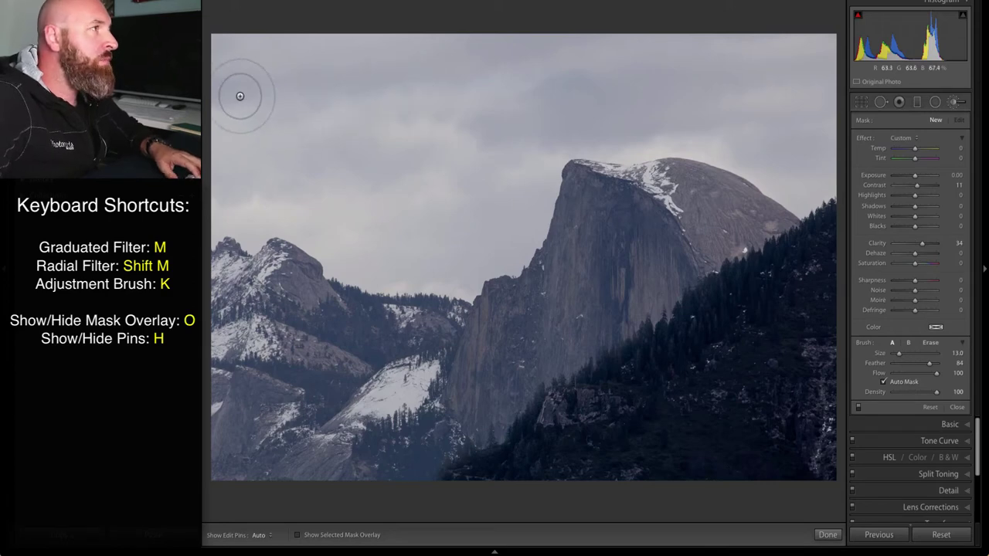
key("h")
mouse_move(237, 79)
left_mouse_down()
mouse_move(293, 73)
mouse_move(226, 125)
mouse_move(220, 104)
mouse_move(227, 93)
mouse_move(218, 235)
mouse_move(230, 212)
mouse_move(257, 235)
mouse_move(262, 223)
mouse_move(303, 234)
mouse_move(338, 266)
mouse_move(460, 291)
mouse_move(574, 147)
mouse_move(702, 145)
mouse_move(822, 51)
mouse_move(530, 75)
mouse_move(811, 132)
mouse_move(384, 273)
mouse_move(382, 94)
mouse_move(353, 214)
mouse_move(464, 153)
mouse_move(424, 179)
mouse_move(466, 286)
left_mouse_up()
key("h")
key("h")
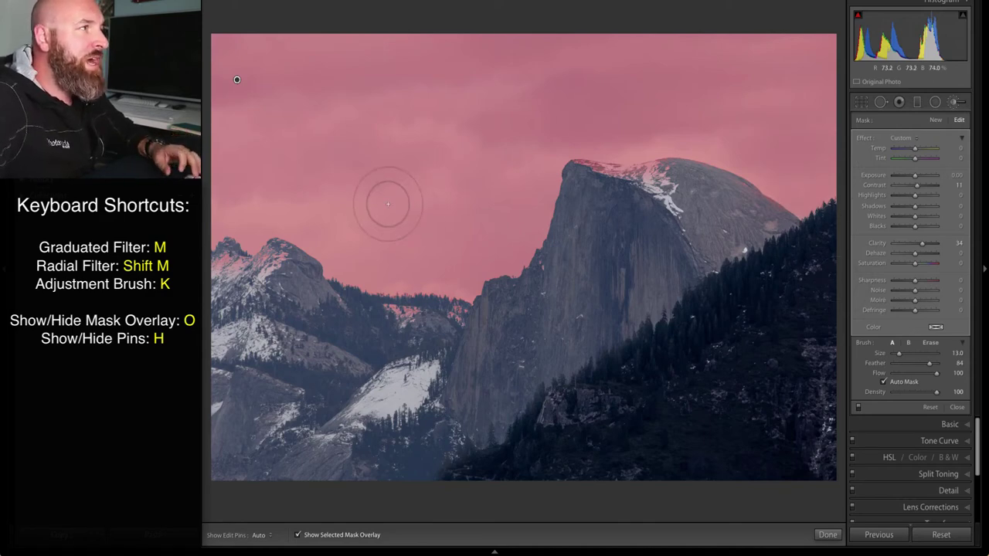
Erase the sky brush mask off Half Dome's snowy summit edge, then hide the overlay.
key("o")
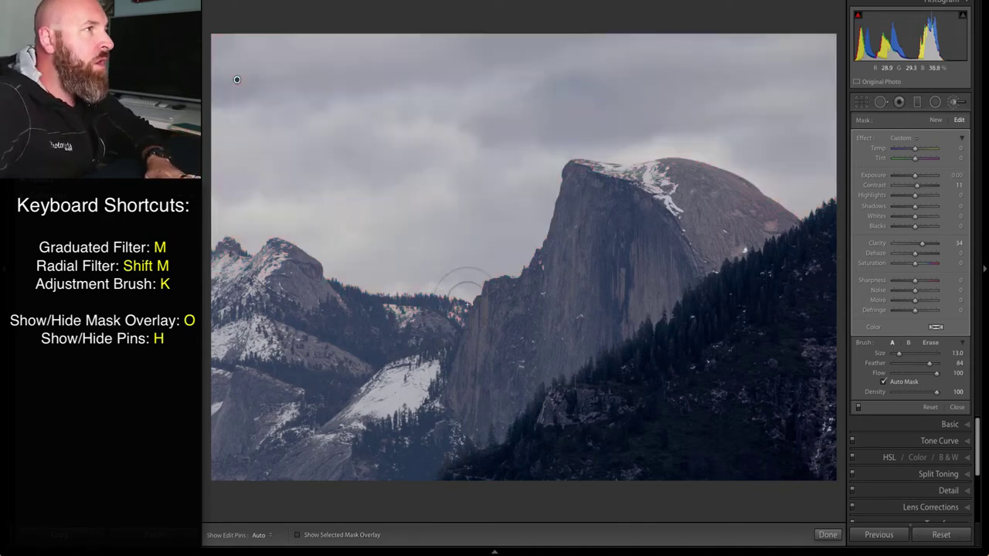
key("o")
key("o")
key("o")
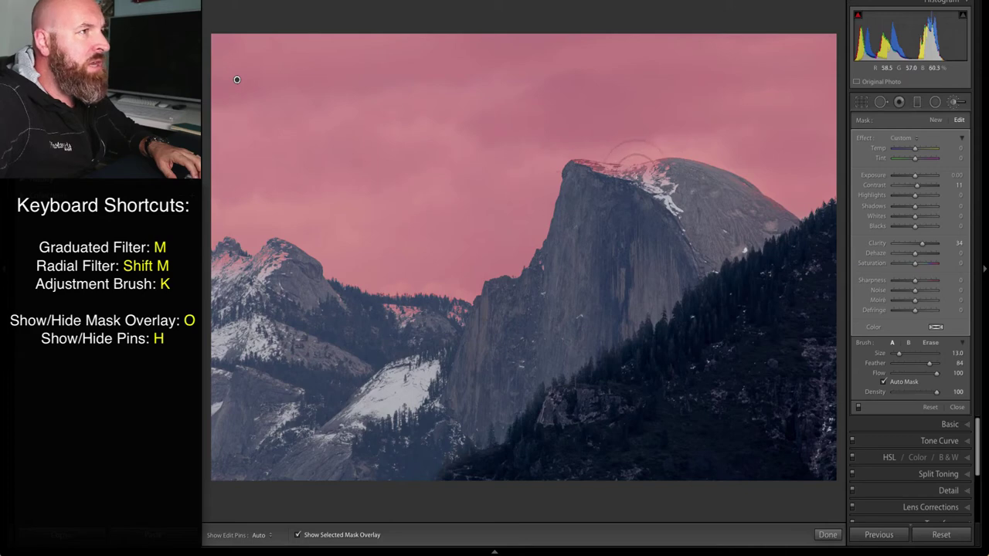
left_click(919, 342)
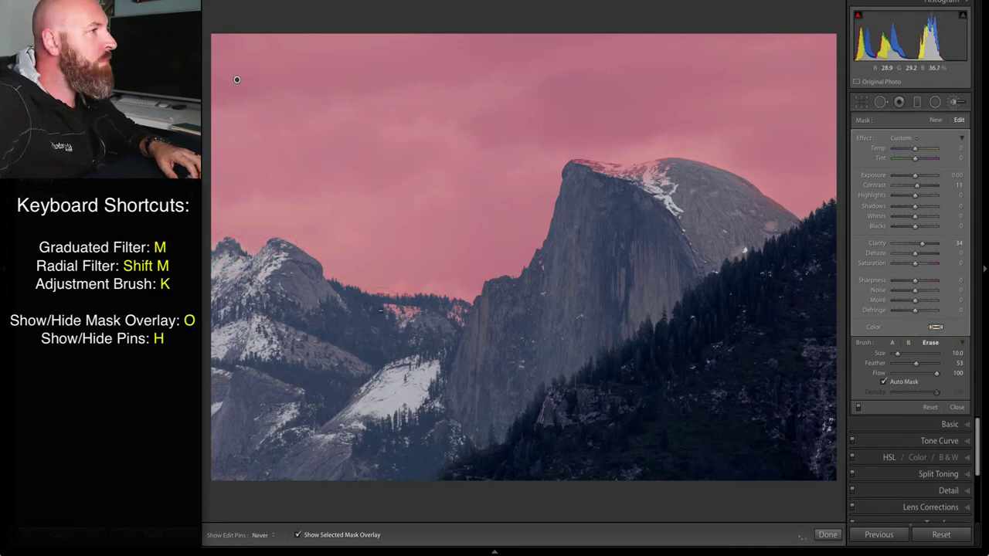
mouse_move(622, 164)
left_mouse_down()
mouse_move(656, 166)
mouse_move(578, 166)
left_mouse_up()
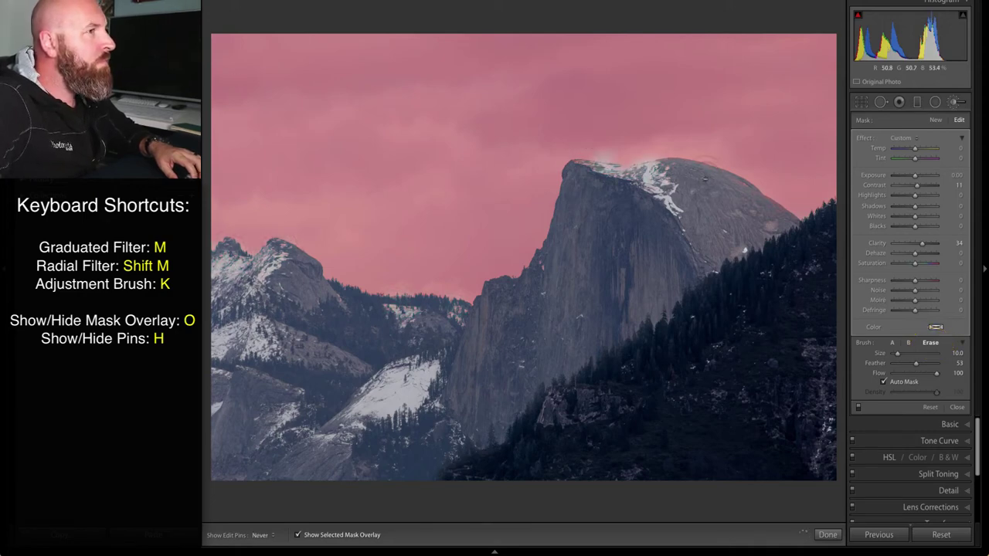
key("h")
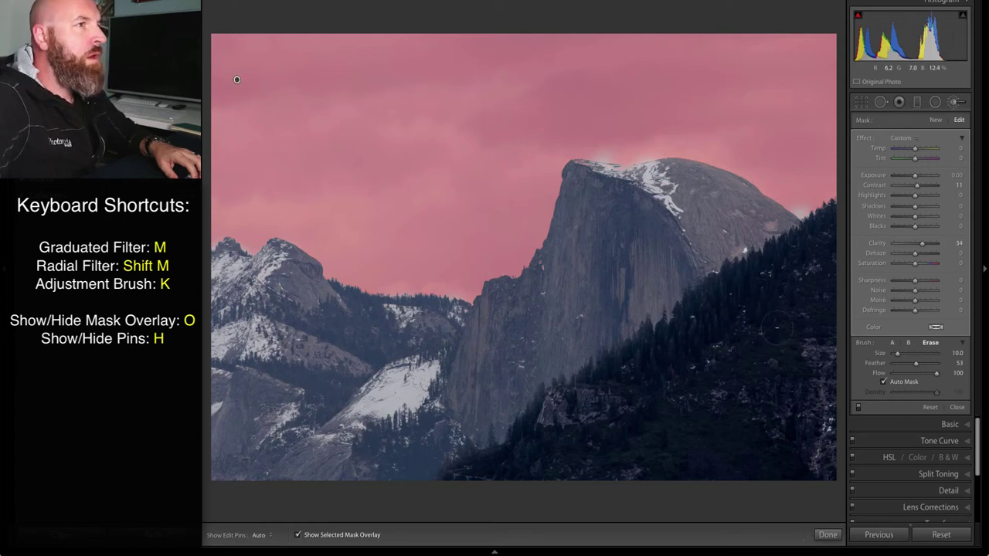
key("o")
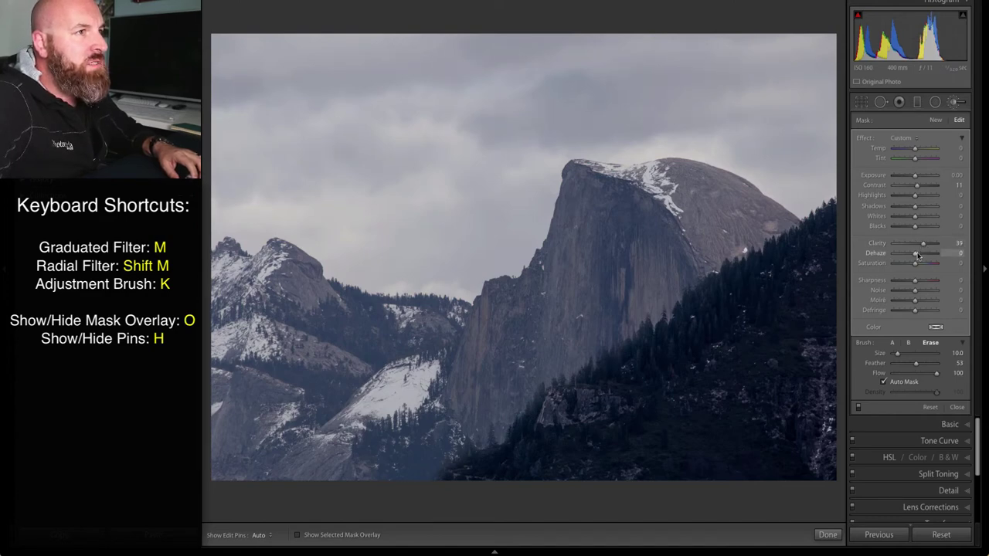
Give the sky brush Dehaze 22, Contrast 25, Noise −21 and Highlights −23.
left_click_drag(917, 253, 921, 254)
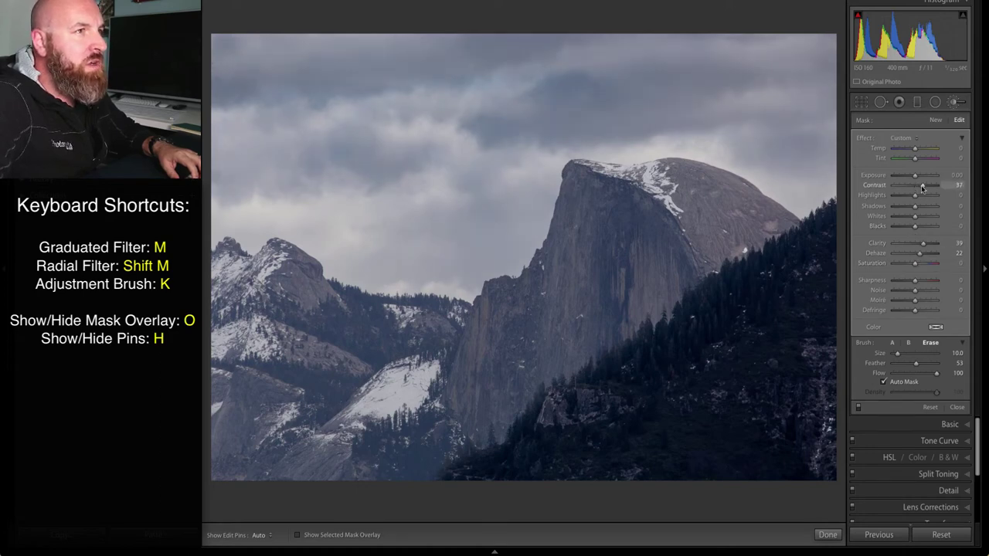
left_click_drag(919, 189, 919, 190)
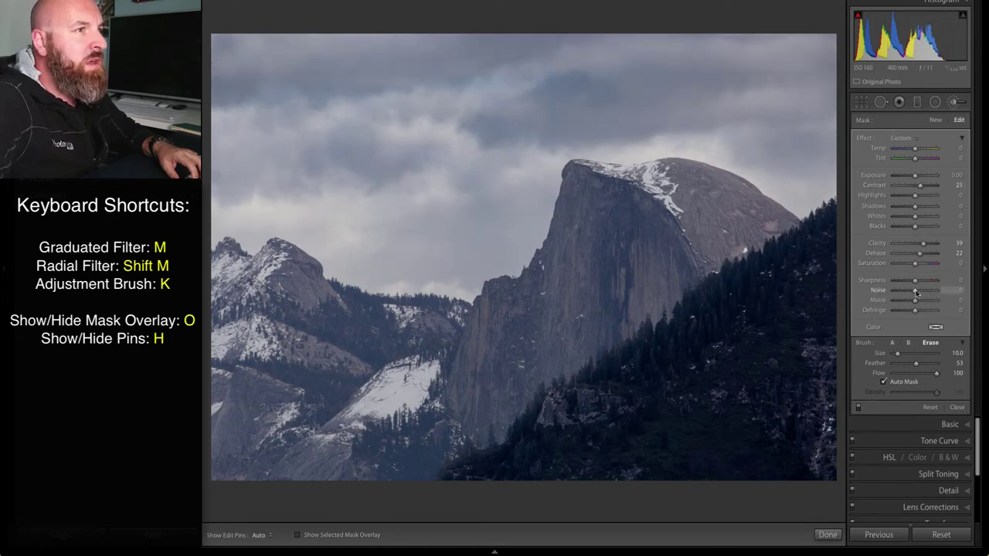
left_click_drag(912, 288, 909, 289)
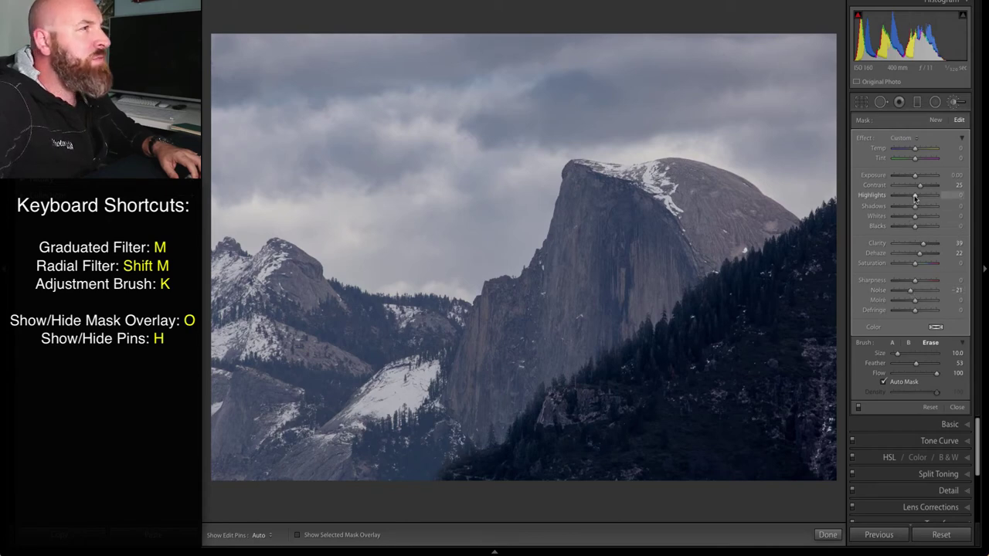
left_click_drag(914, 197, 911, 198)
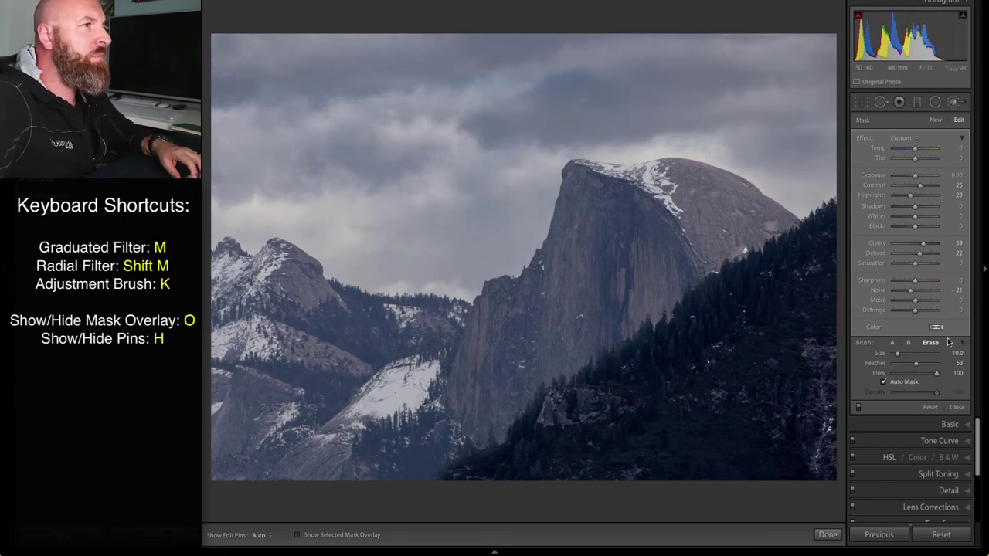
Draw a radial filter and move its ellipse over Half Dome with the mask overlay showing.
left_click(935, 102)
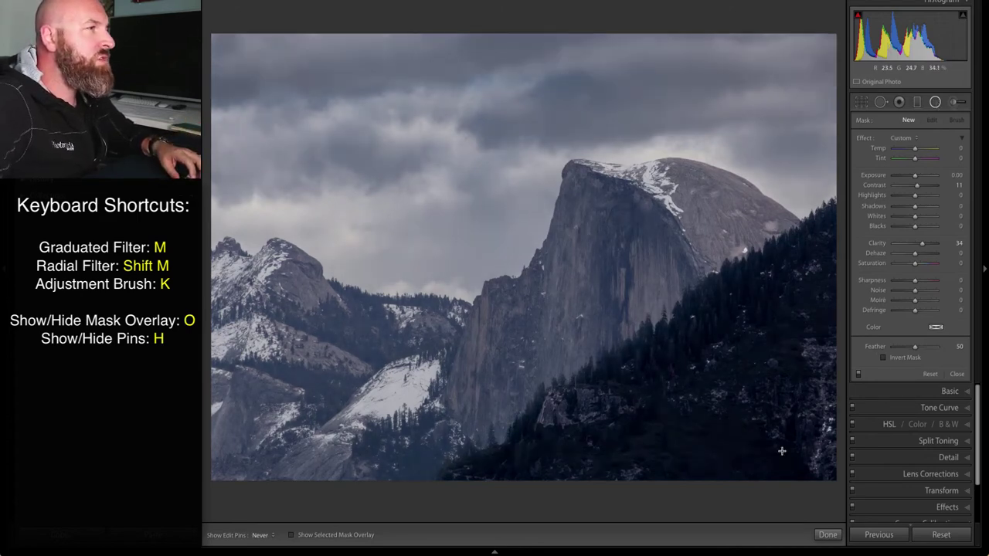
left_click_drag(782, 452, 780, 451)
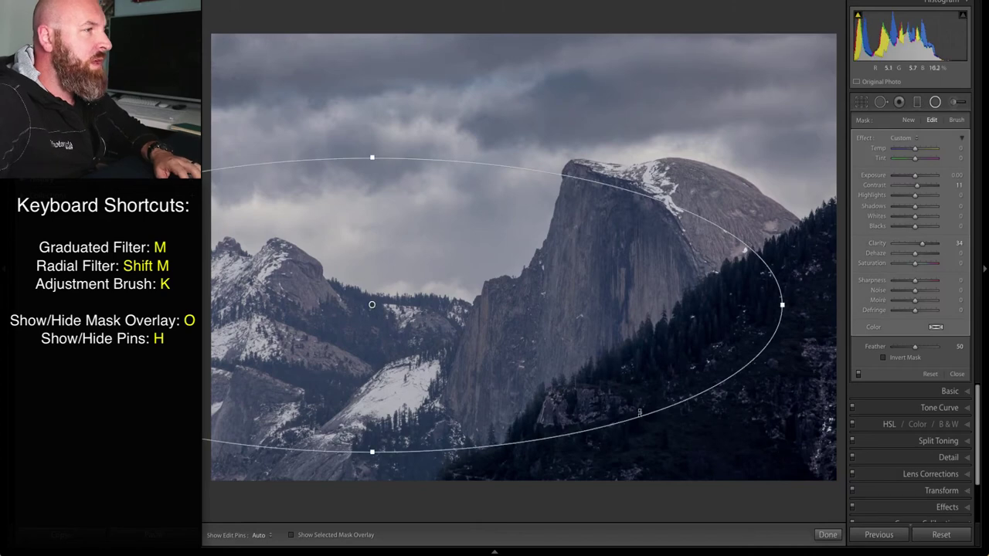
key("o")
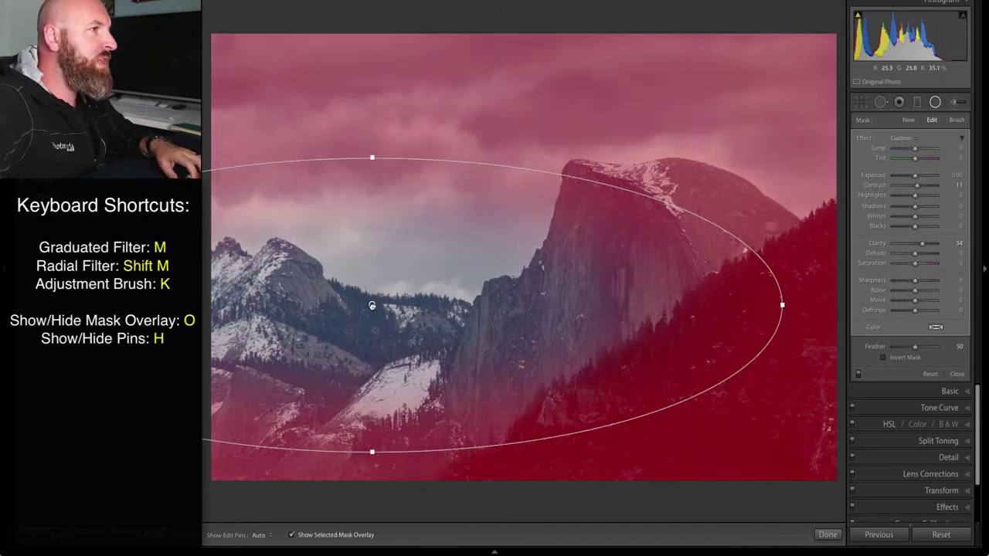
left_click_drag(373, 305, 535, 271)
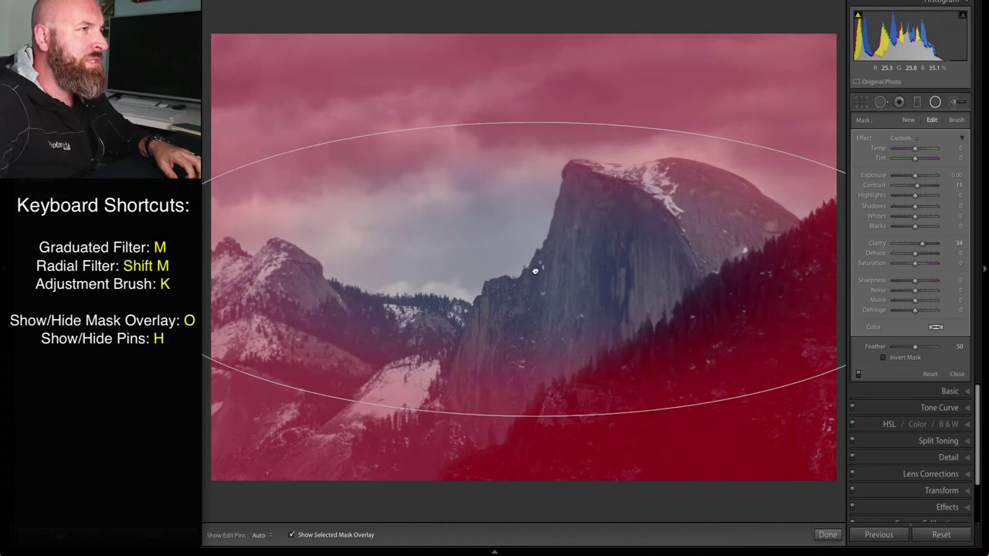
Invert the radial mask, then enlarge, reshape and reposition the ellipse over the peaks.
left_click(883, 358)
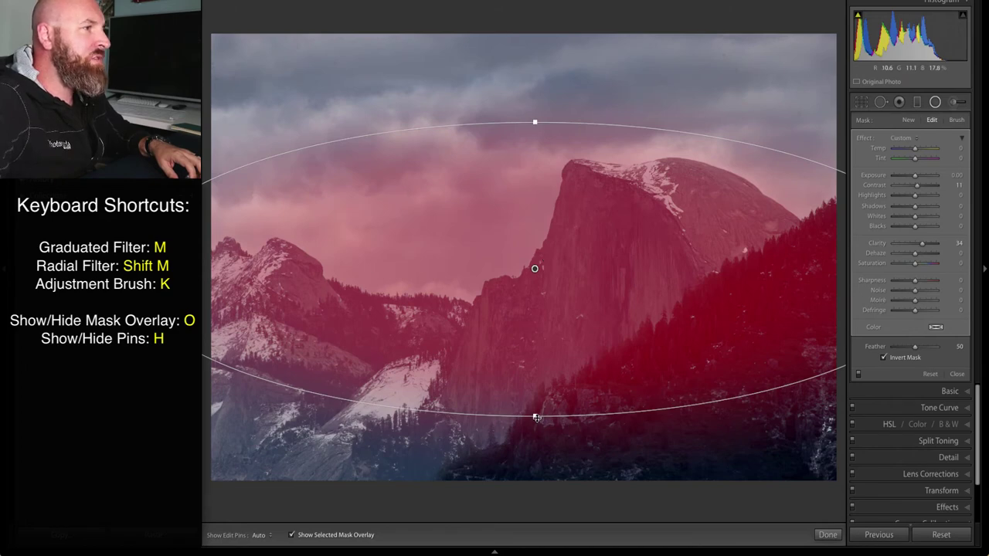
left_click_drag(536, 417, 535, 481)
left_click_drag(535, 268, 506, 325)
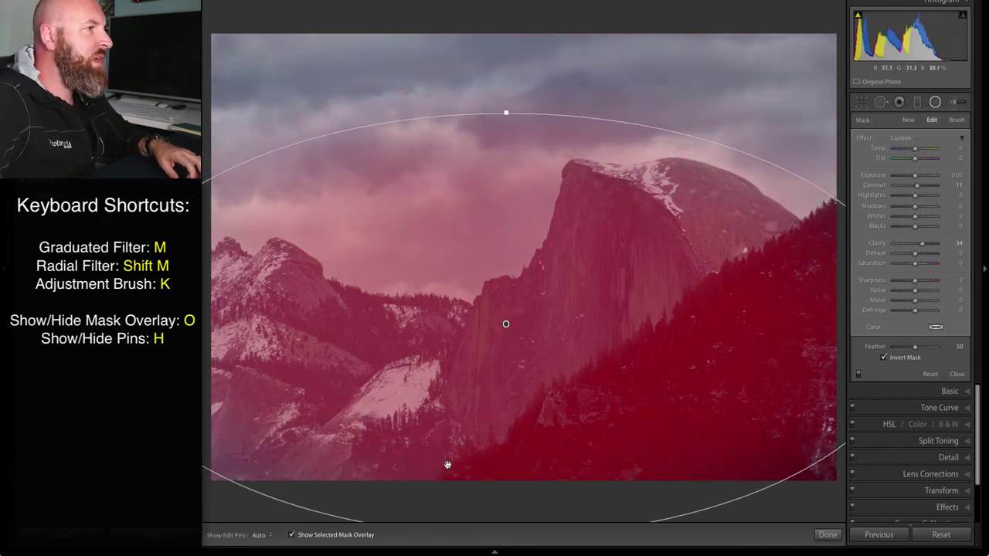
left_click_drag(507, 323, 668, 262)
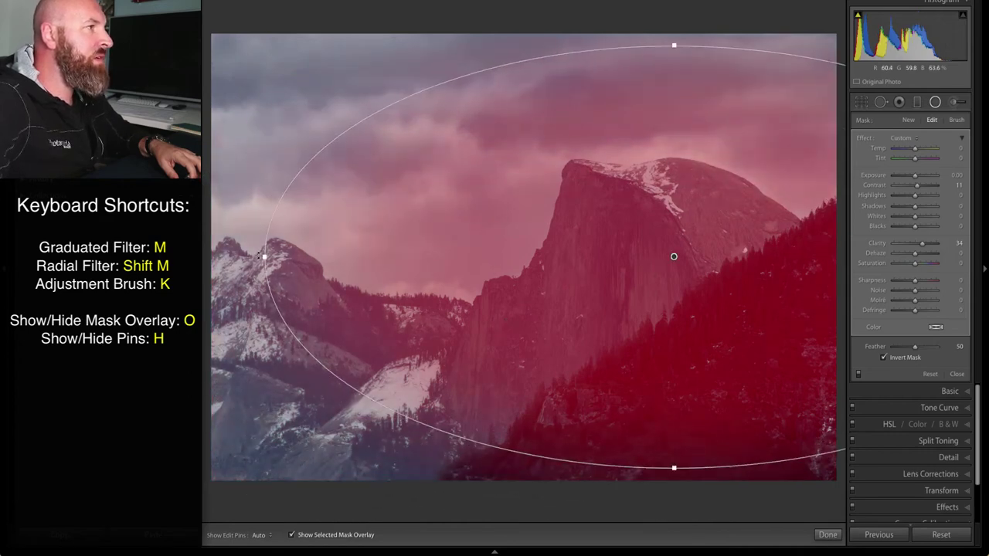
left_click_drag(269, 266, 259, 285)
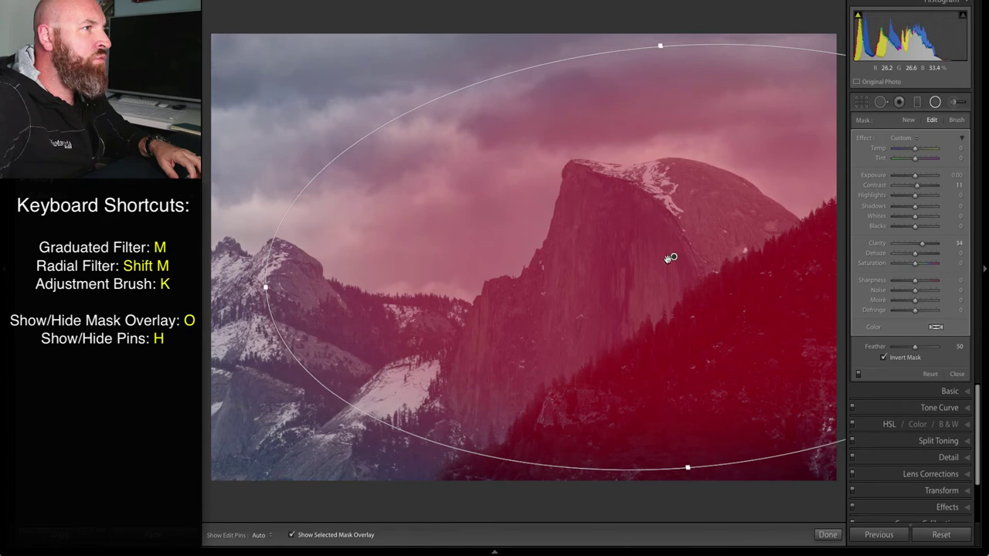
left_click_drag(673, 257, 493, 326)
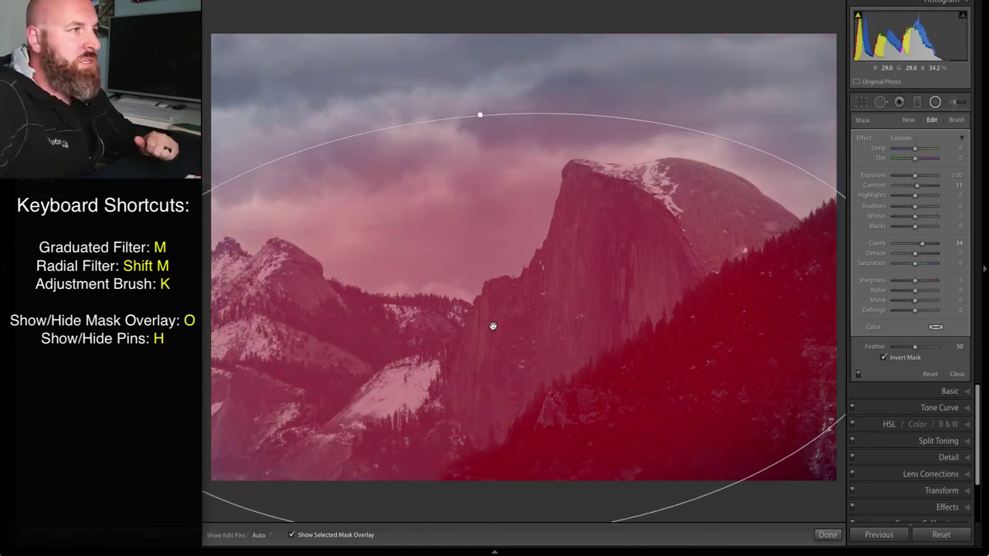
Erase the radial mask from the sky and right-hand tree line with a size 13 Erase brush.
left_click(955, 120)
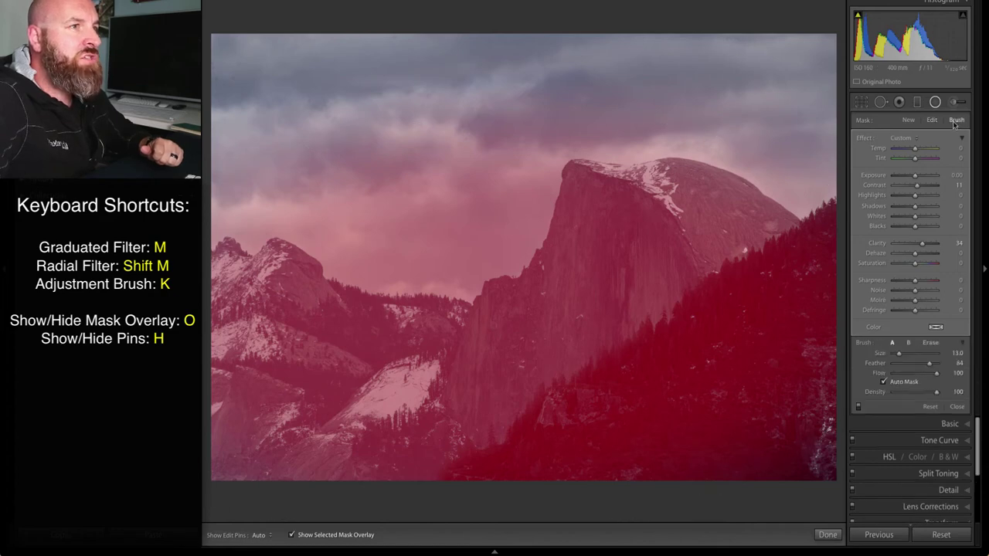
left_click(930, 342)
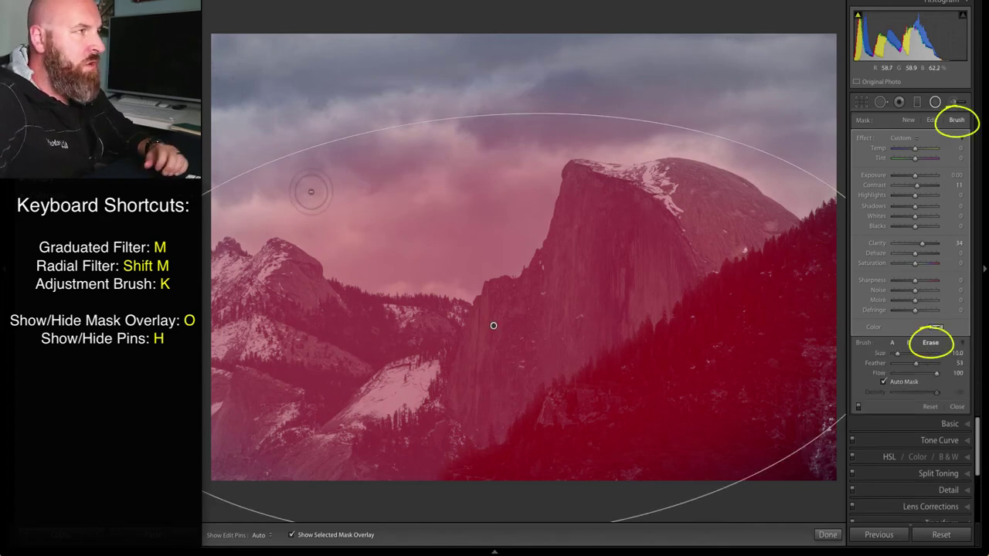
scroll(310, 190, "up", 3)
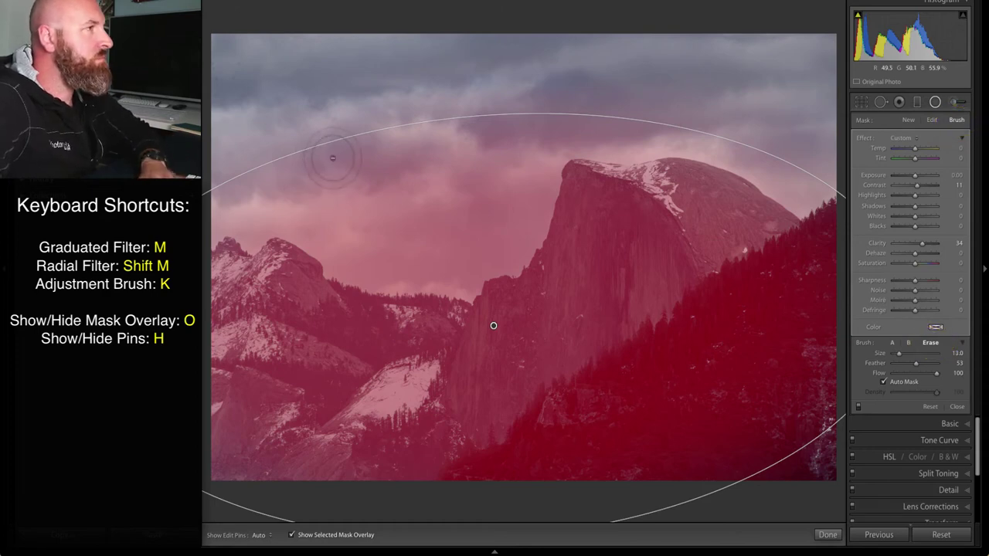
key("h")
mouse_move(333, 158)
left_mouse_down()
mouse_move(314, 208)
mouse_move(469, 284)
mouse_move(440, 228)
mouse_move(557, 31)
mouse_move(608, 145)
mouse_move(780, 107)
mouse_move(628, 491)
mouse_move(598, 464)
mouse_move(788, 359)
mouse_move(659, 359)
mouse_move(469, 476)
mouse_move(480, 442)
left_mouse_up()
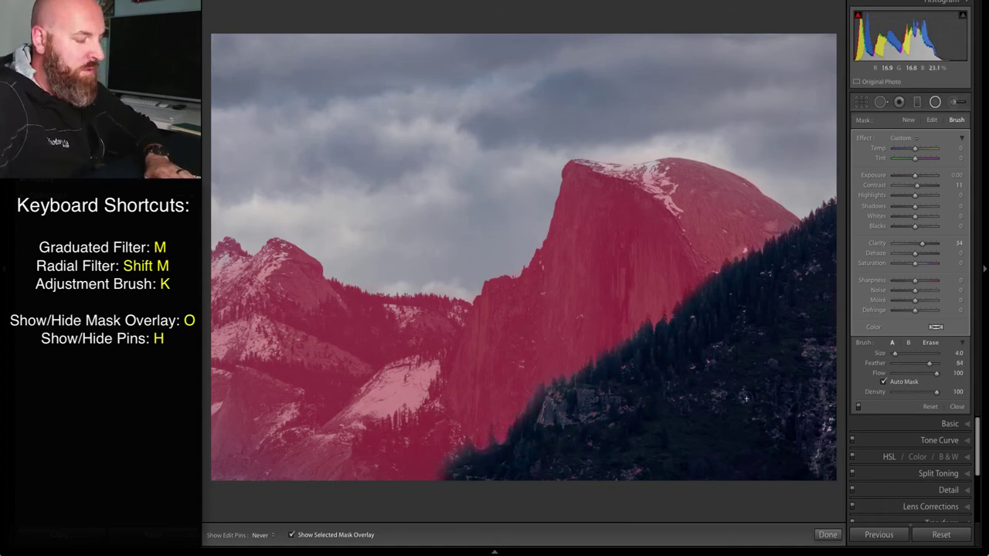
Reset the radial mask's Effect sliders, then set Highlights 39, Whites 28, Blacks −14, Clarity 20, Dehaze 25, Sharpness 57.
key("o")
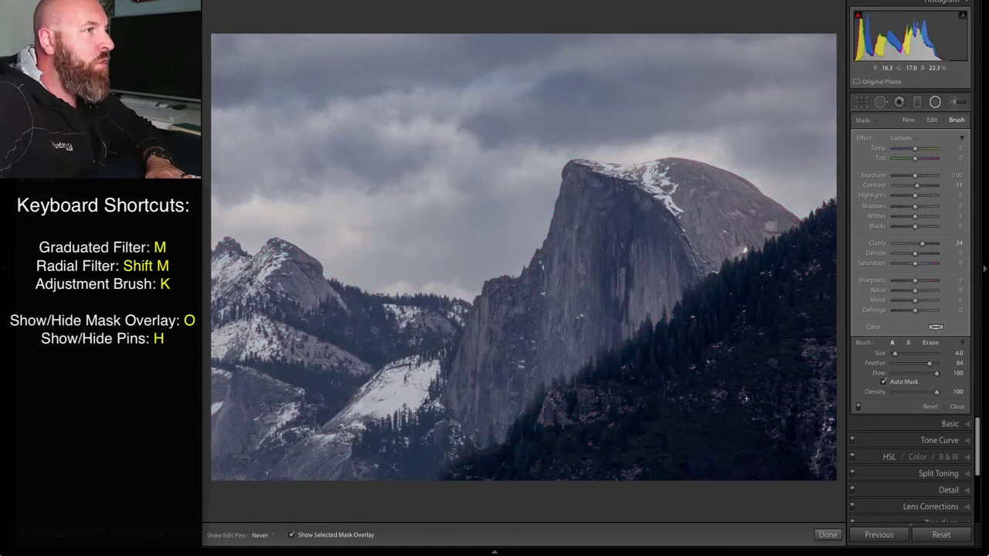
key("o")
key("o")
key("o")
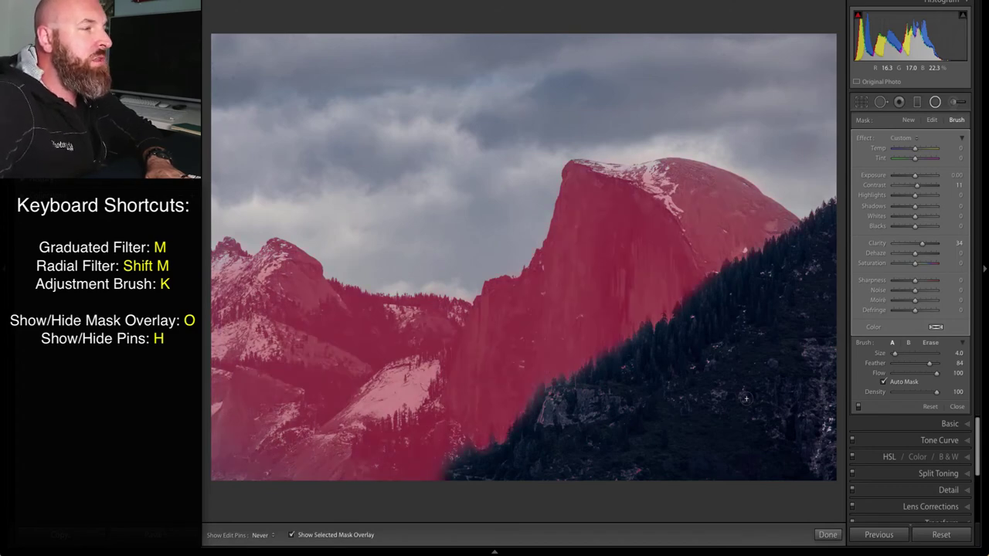
key("o")
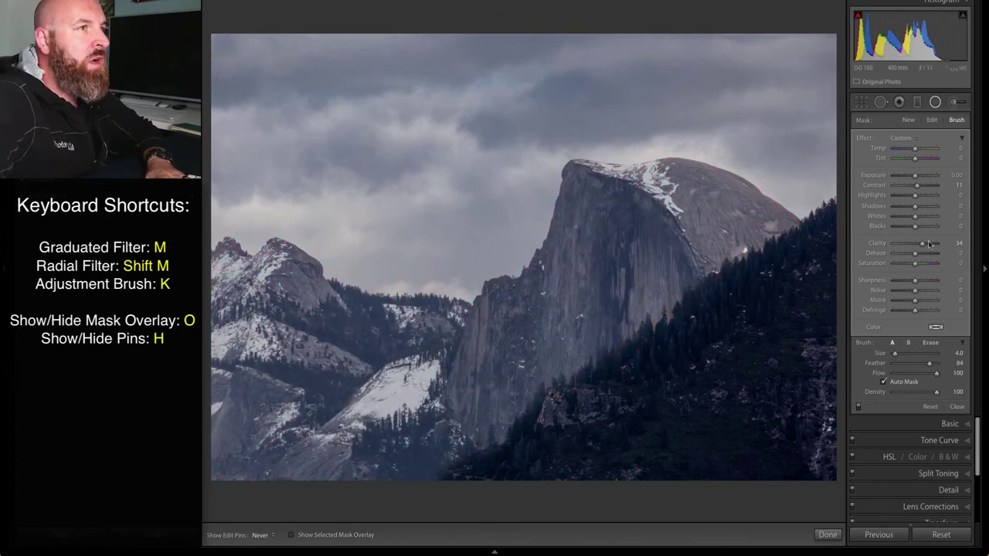
double_click(861, 139)
left_click_drag(919, 255, 911, 225)
left_click_drag(914, 279, 926, 279)
left_click_drag(915, 215, 924, 201)
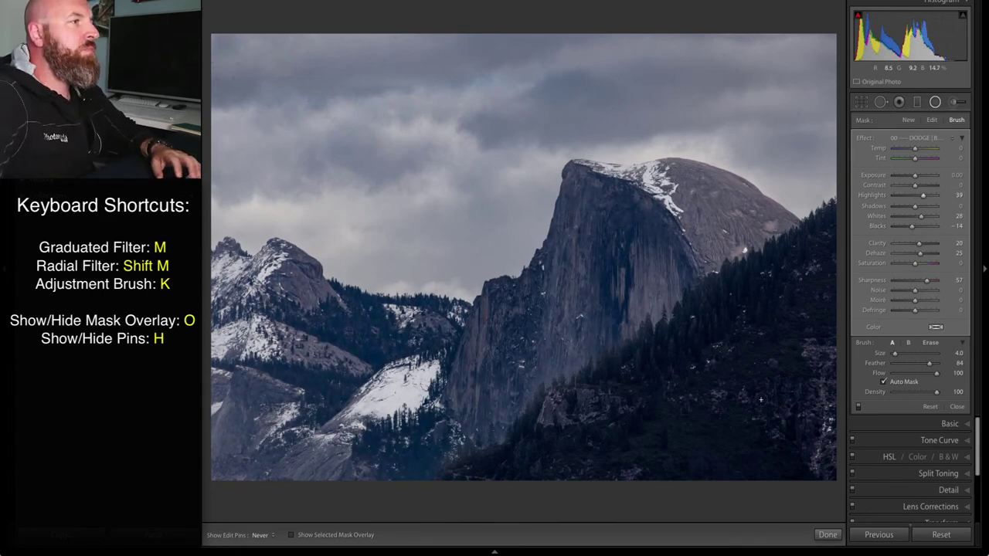
key("backslash")
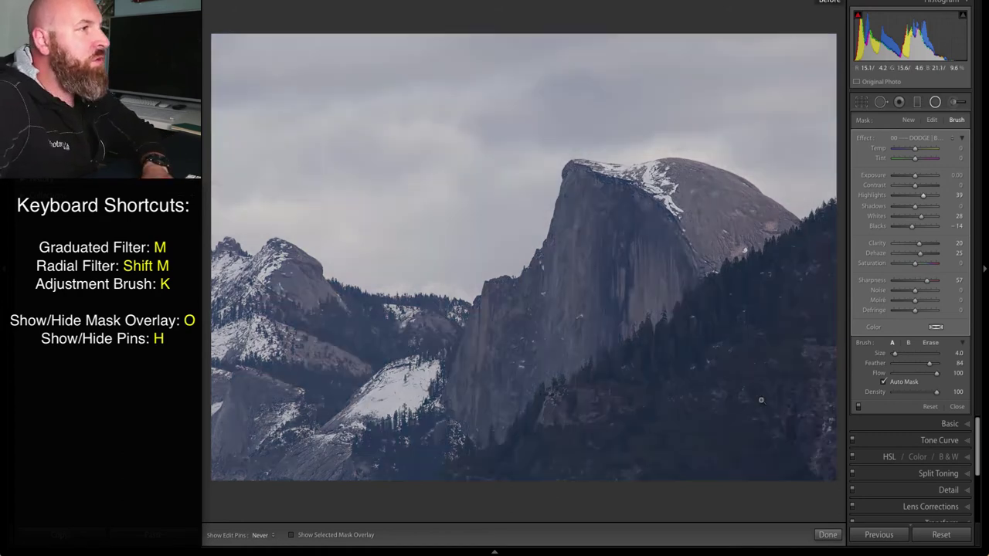
key("backslash")
key("backslash")
key("backslash")
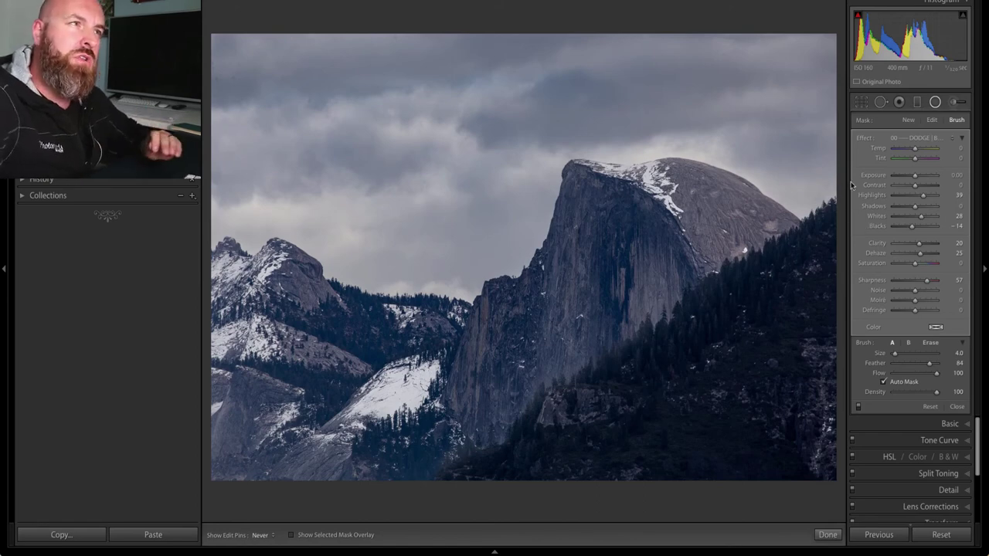
left_click(917, 105)
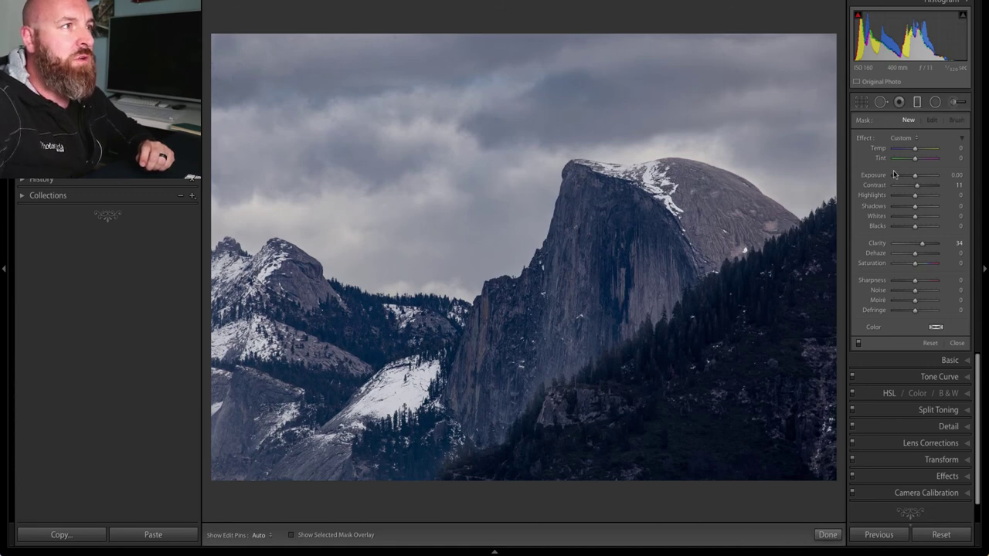
left_click(656, 310)
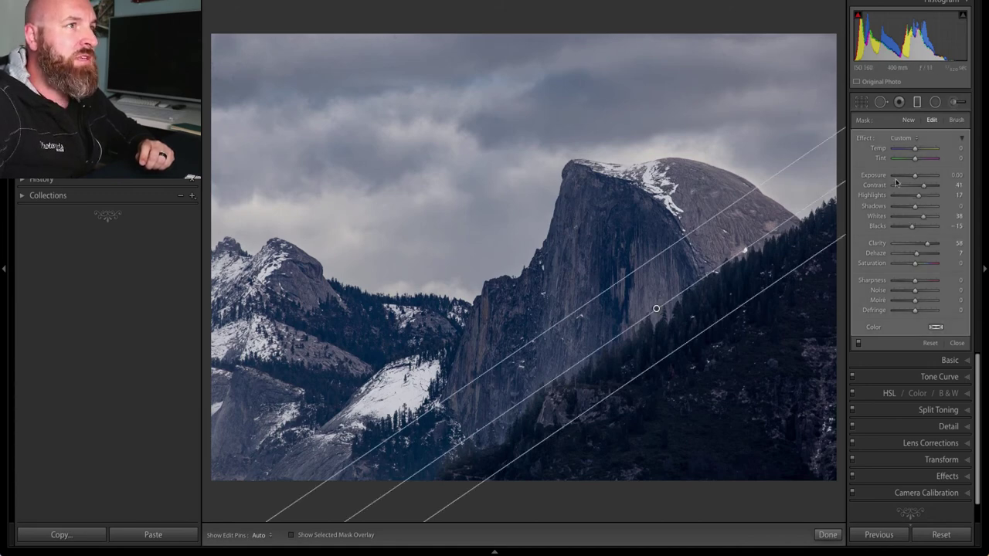
left_click(956, 120)
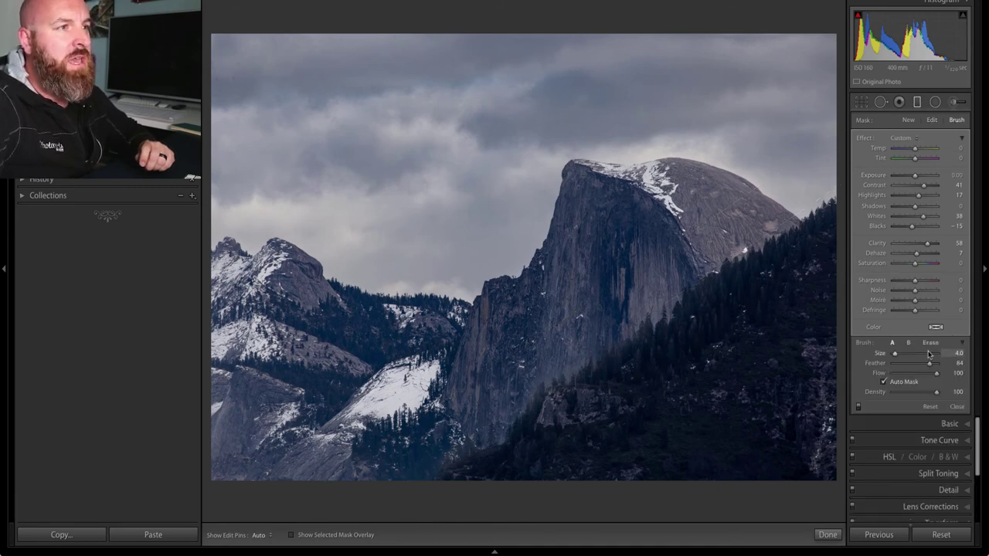
left_click(935, 102)
key("h")
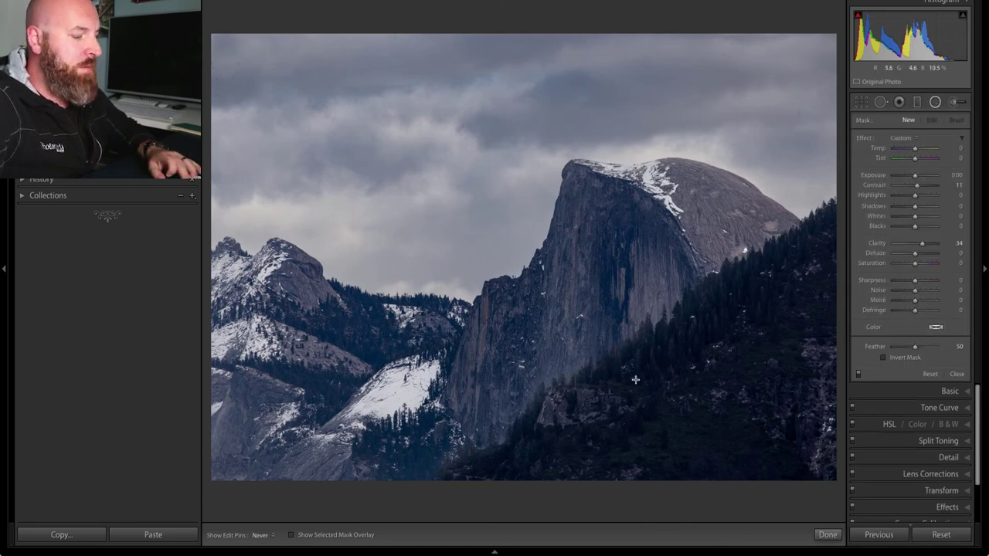
left_click(494, 326)
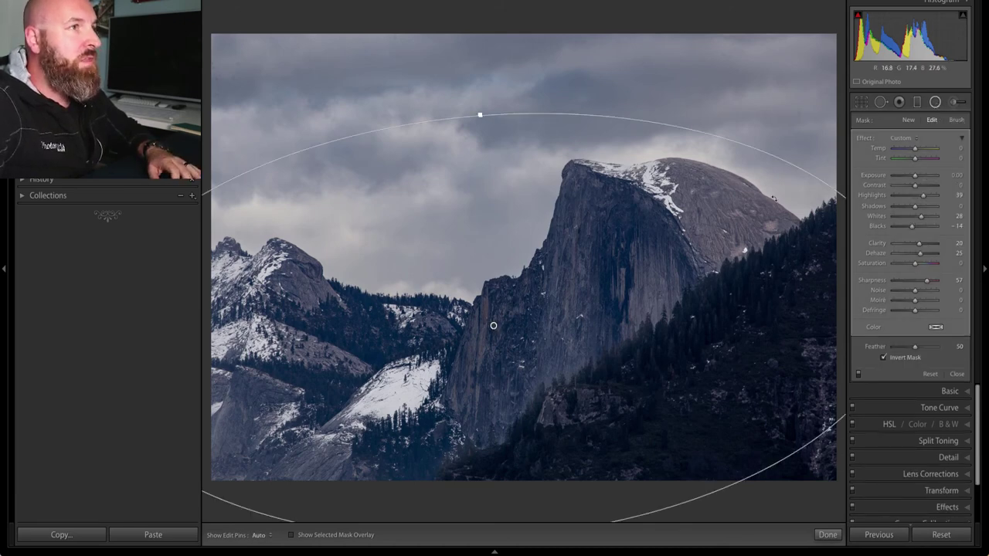
left_click(957, 122)
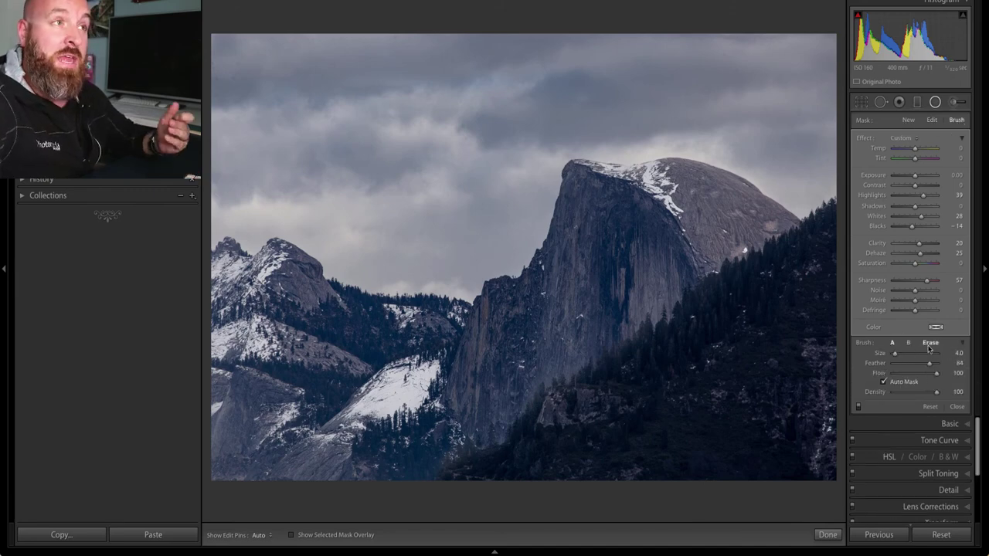
left_click(956, 106)
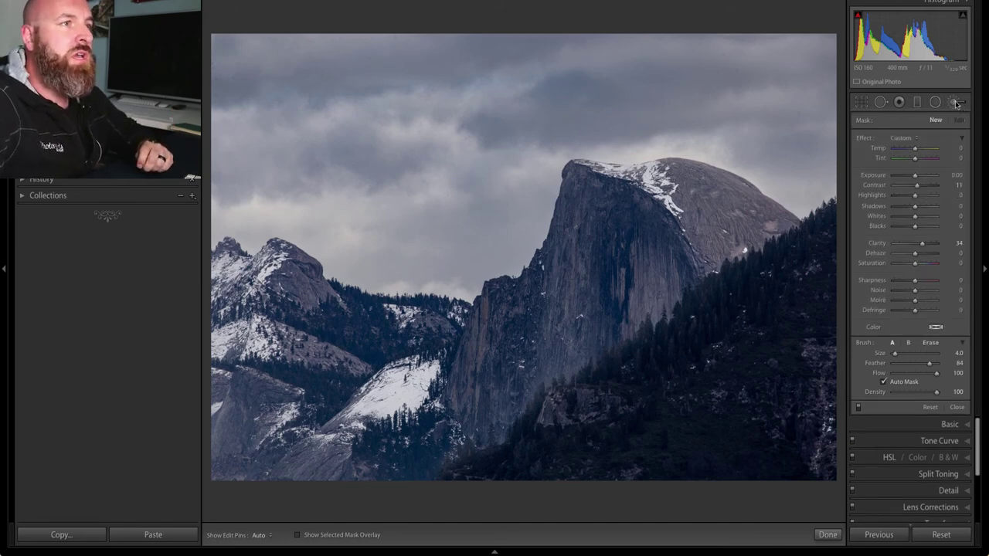